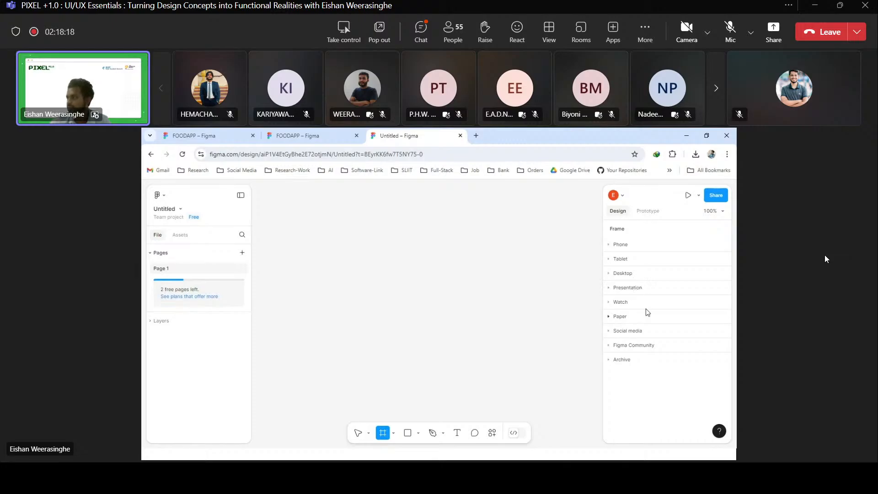
Add an iPhone 14 & 15 Pro Max frame to the canvas and move it to about X -400, Y -484.
left_click(612, 248)
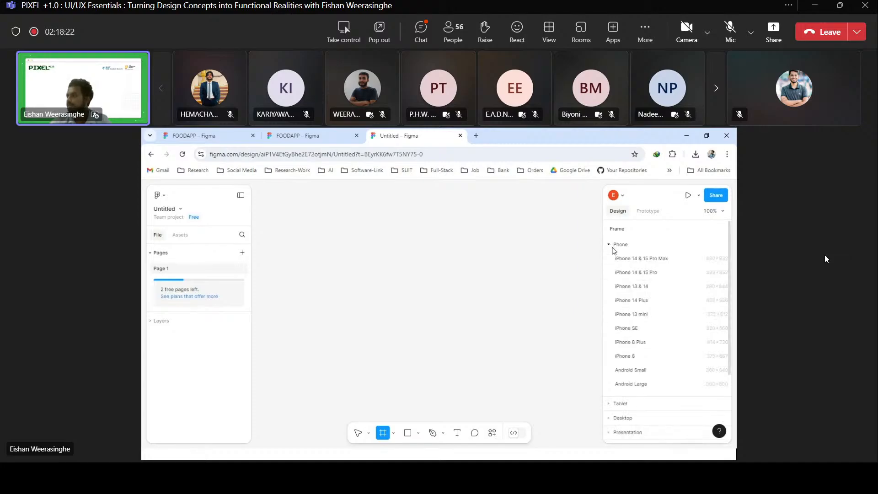
left_click(654, 259)
left_click_drag(432, 280, 374, 286)
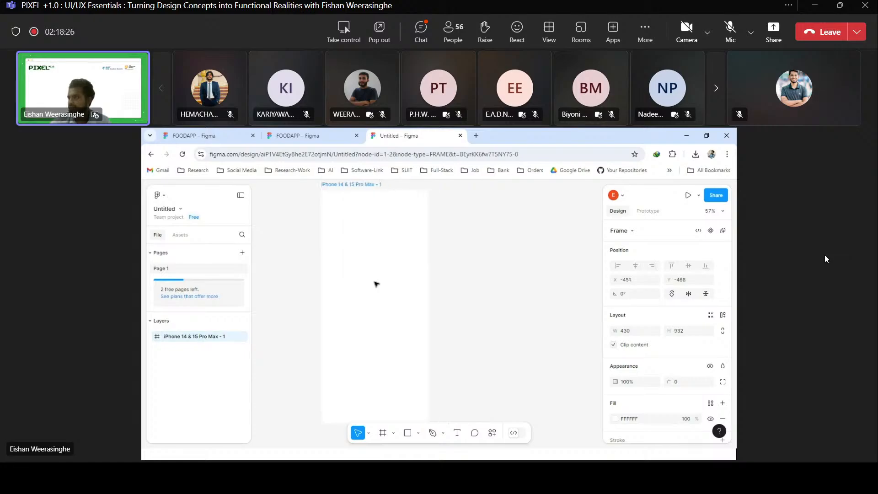
scroll(388, 295, "down", 1)
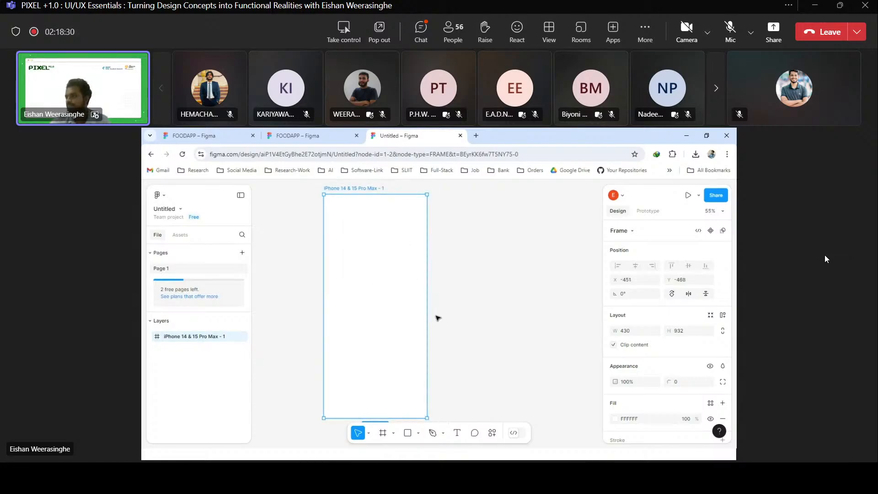
left_click_drag(383, 312, 395, 308)
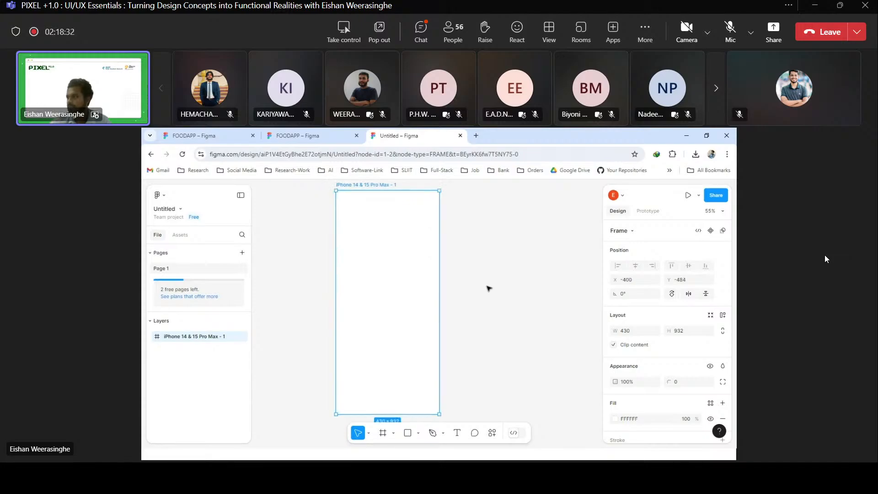
Set the page background to a muted greyish pink, C7BDBD.
left_click(487, 288)
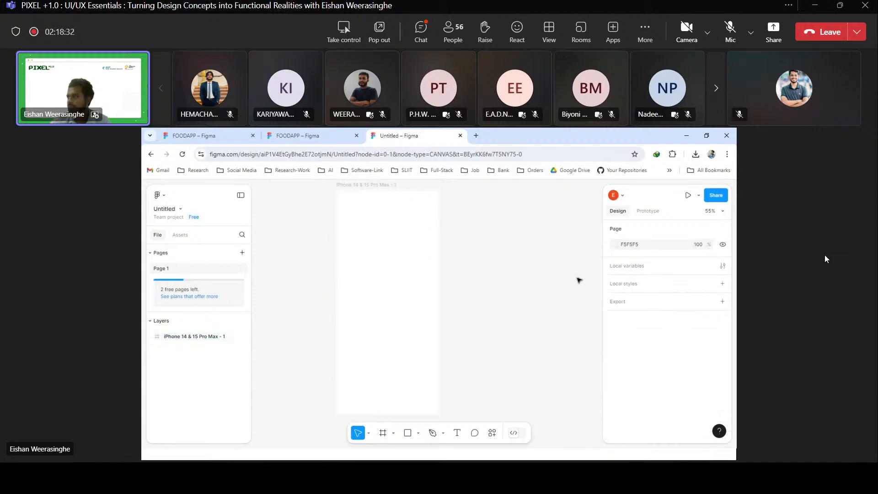
left_click(615, 246)
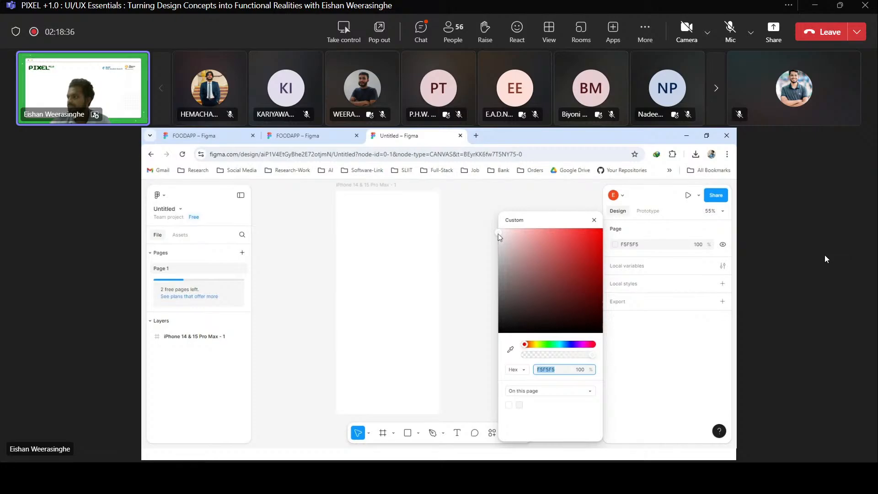
left_click_drag(499, 235, 504, 253)
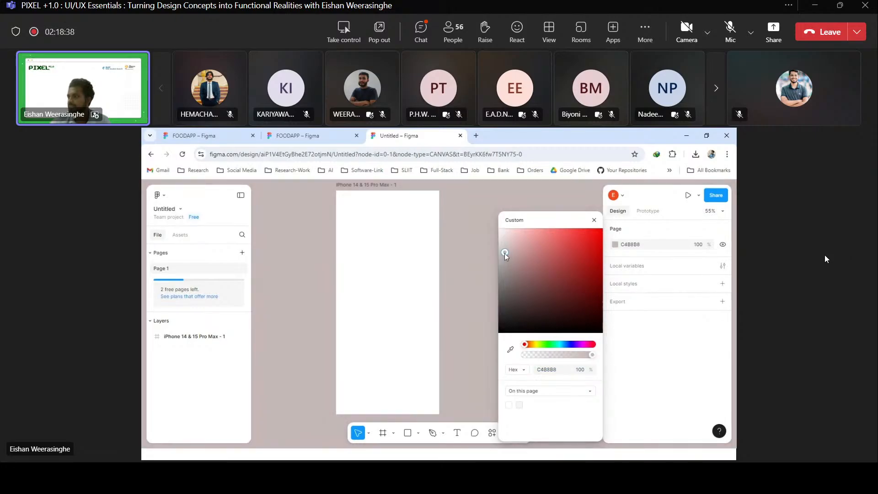
left_click(447, 256)
Shift the phone frame to about X -489, Y -502 and draw a rectangle about 275 × 80 in it.
left_click(394, 268)
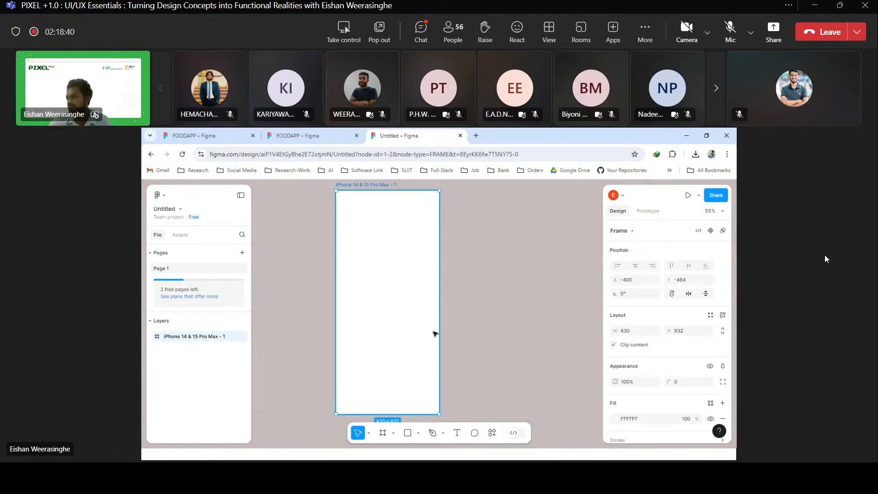
left_click_drag(410, 314, 385, 300)
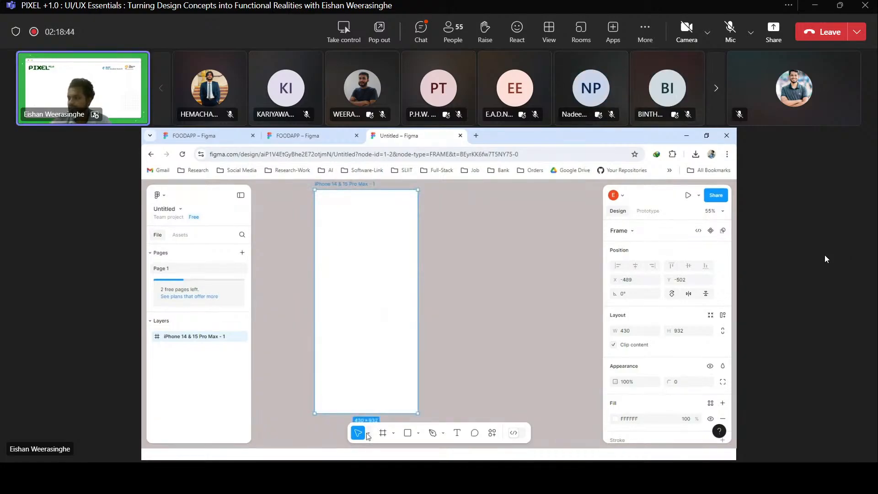
left_click(419, 433)
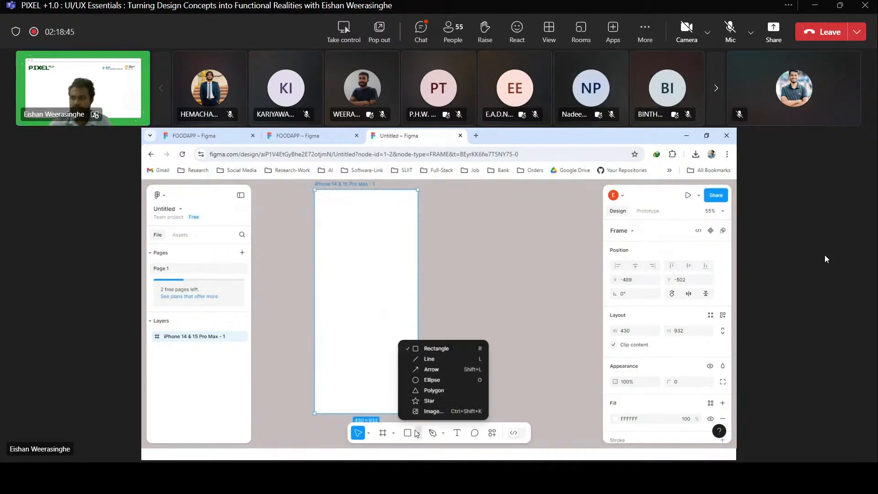
left_click(421, 350)
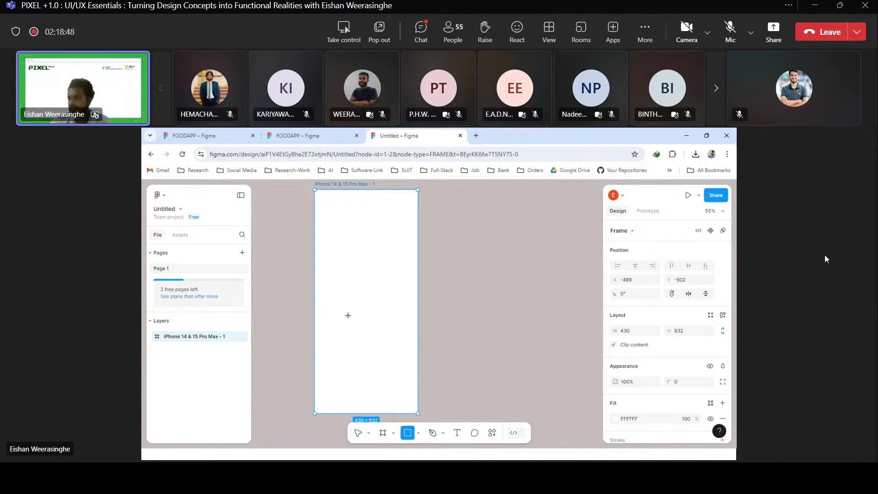
mouse_move(321, 301)
left_mouse_down()
mouse_move(387, 319)
mouse_move(367, 320)
mouse_move(382, 325)
left_mouse_up()
Add a text box about 133 × 31 over the rectangle, reading "Button".
left_click(457, 432)
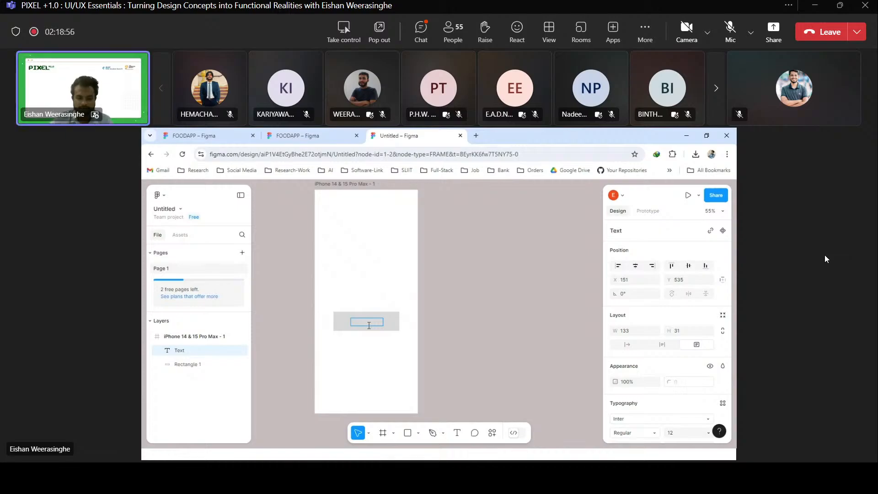
type("Button")
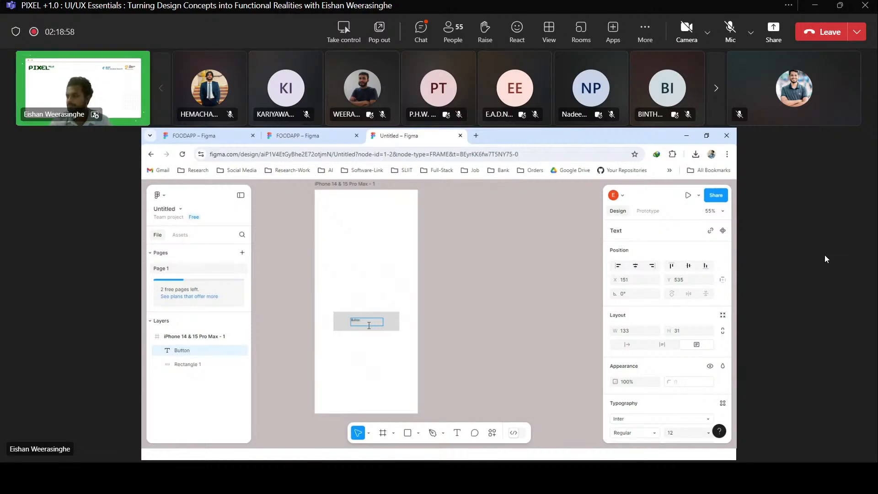
scroll(369, 325, "up", 5)
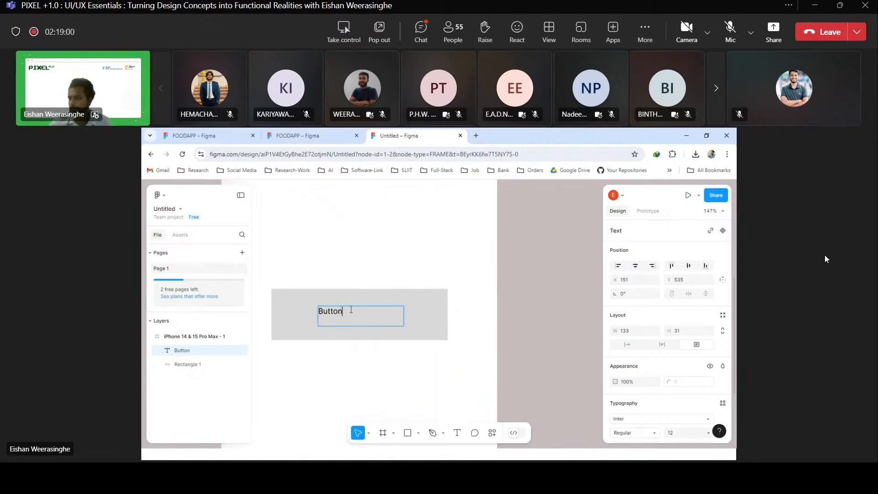
Try horizontal alignments on the Button text, ending with it aligned to the phone frame's right edge.
double_click(351, 309)
left_click(350, 315)
double_click(331, 314)
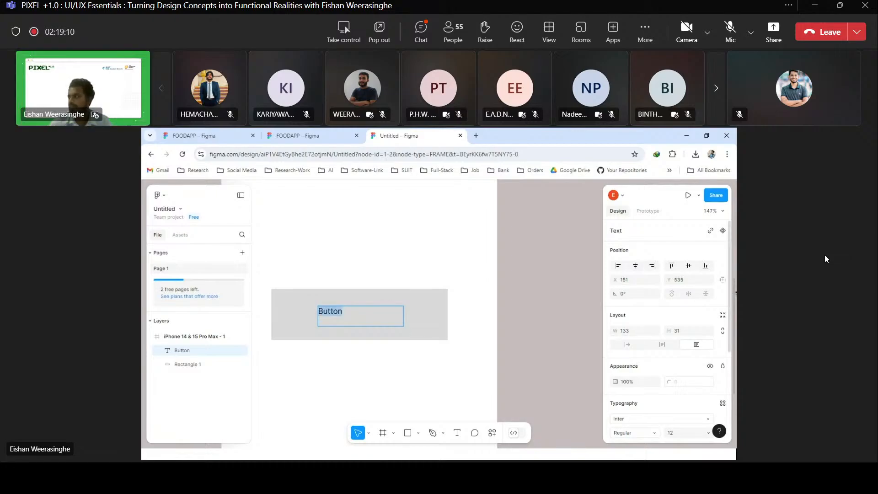
scroll(649, 357, "down", 3)
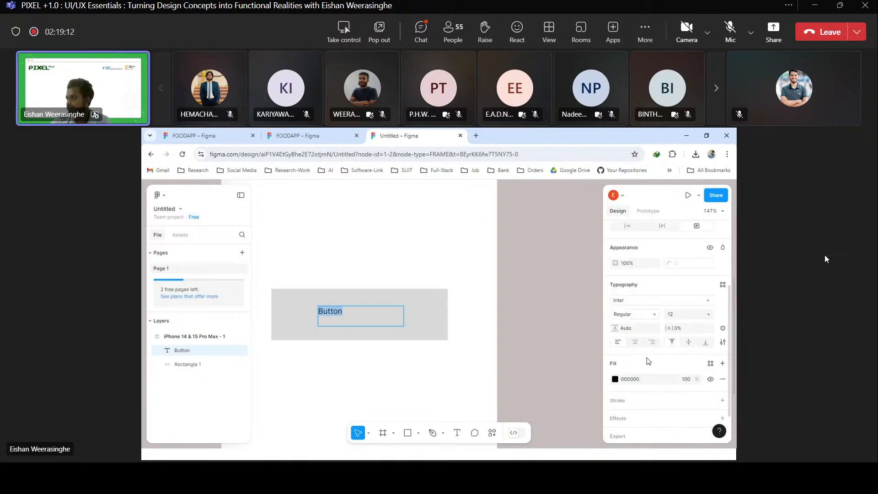
scroll(657, 277, "up", 3)
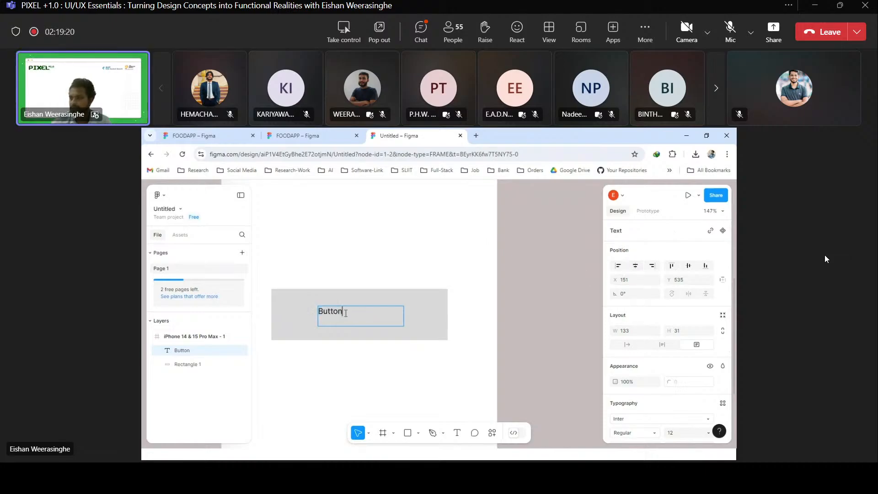
left_click(635, 266)
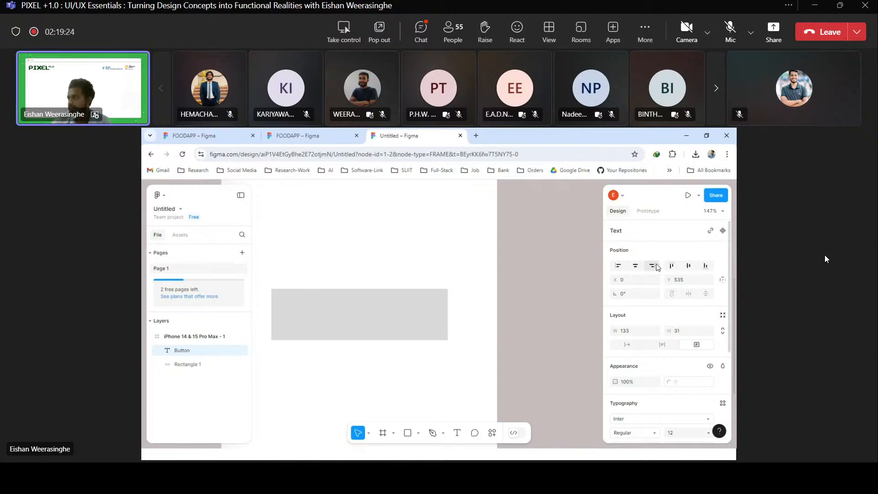
left_click(652, 265)
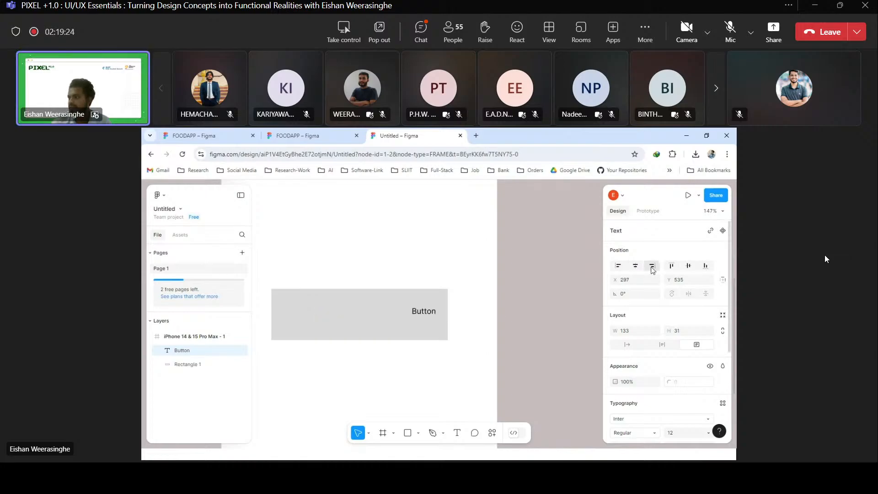
Move the Button text box back inside the grey rectangle, slightly right of its centre.
left_click(411, 314)
scroll(650, 368, "down", 2)
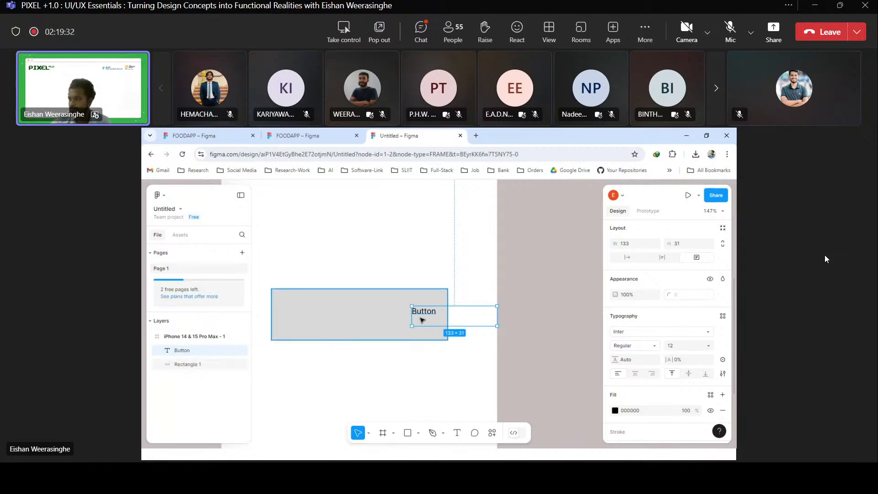
left_click_drag(417, 321, 362, 320)
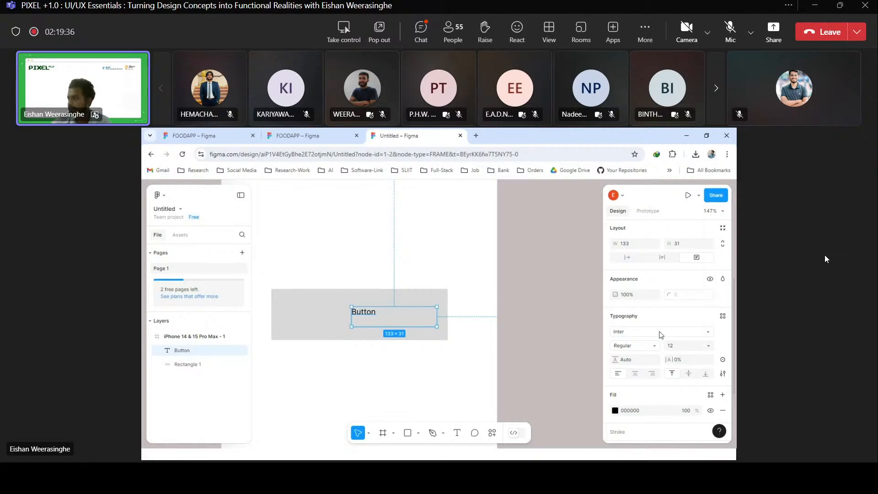
Set the Button text to size 32 and change its font to Inknut Antiqua.
left_click(708, 345)
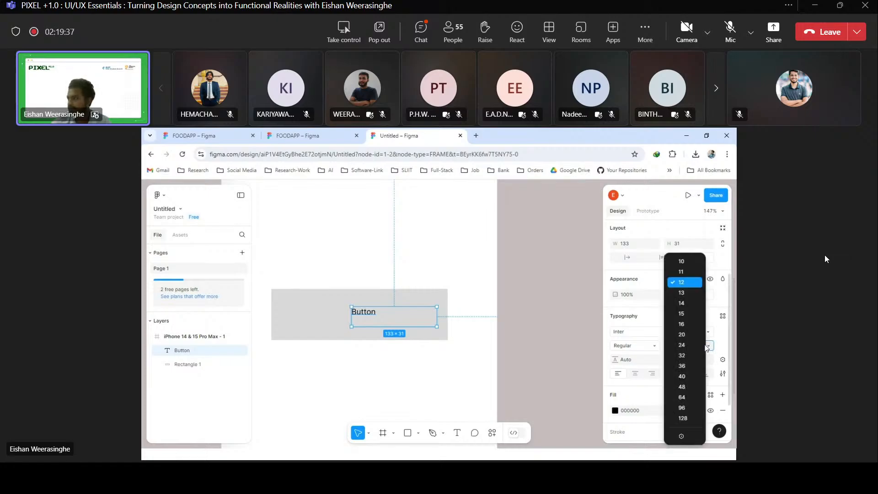
left_click(683, 356)
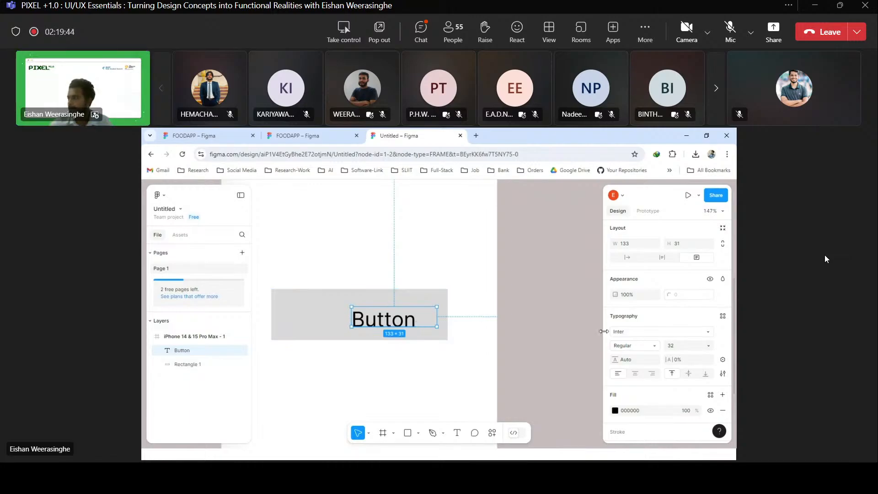
left_click(634, 333)
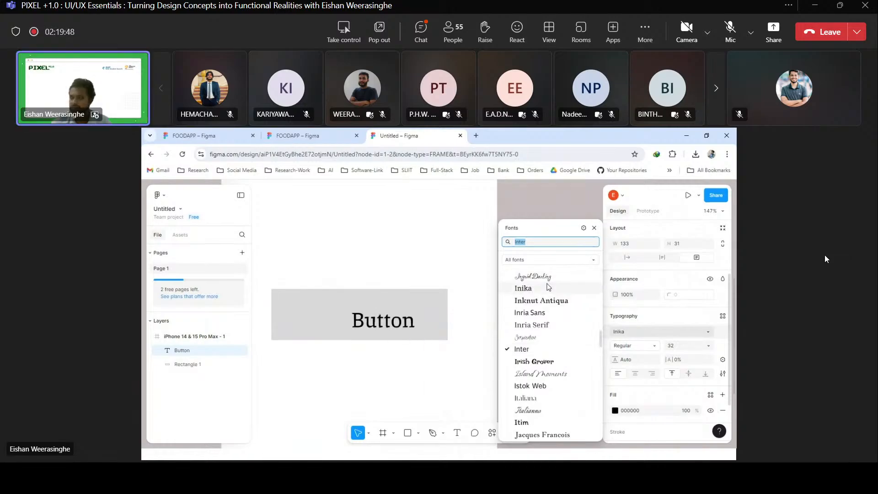
left_click(550, 302)
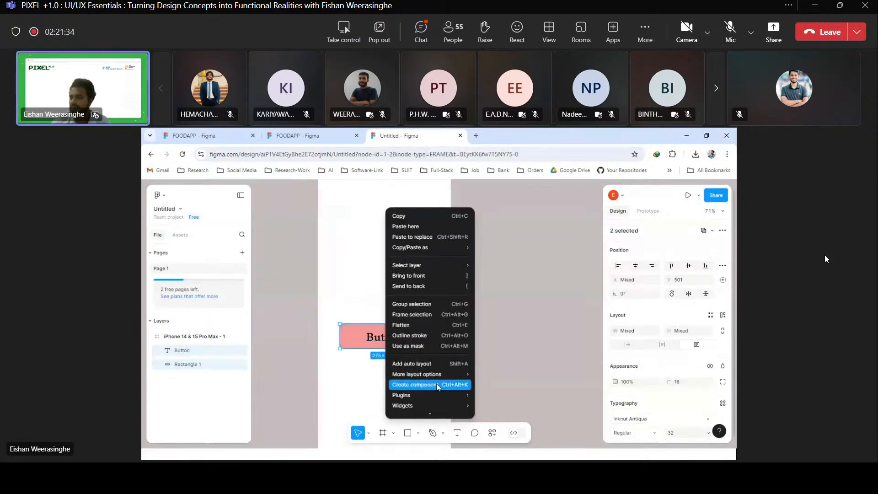
Create a component from the Button text and its rectangle, move it to about X 78, Y 507, and deselect it.
mouse_move(420, 343)
left_mouse_down()
mouse_move(407, 303)
mouse_move(419, 347)
left_mouse_up()
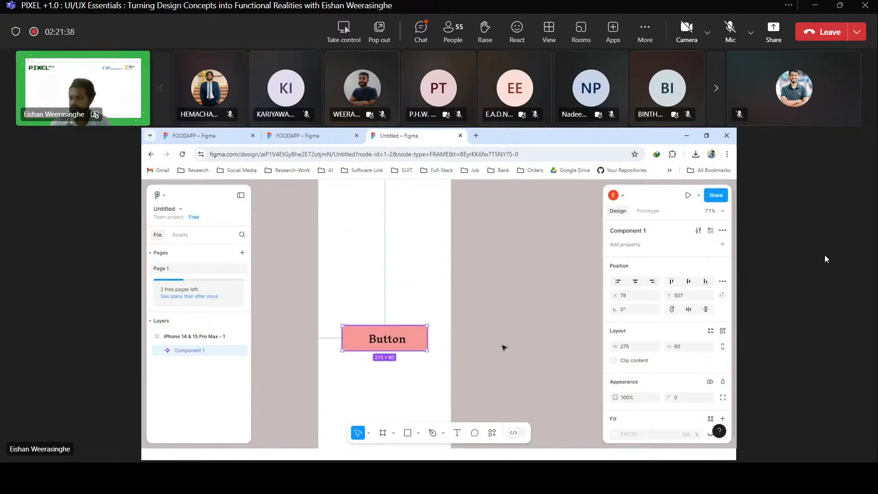
left_click(503, 347)
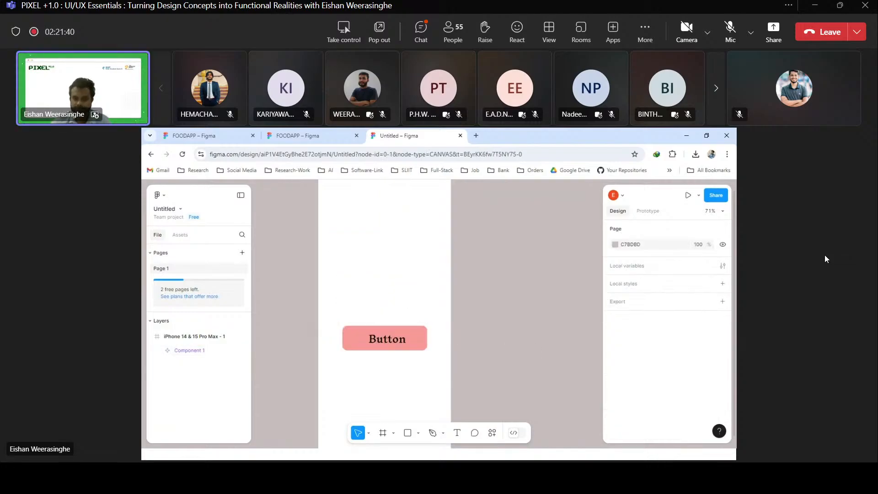
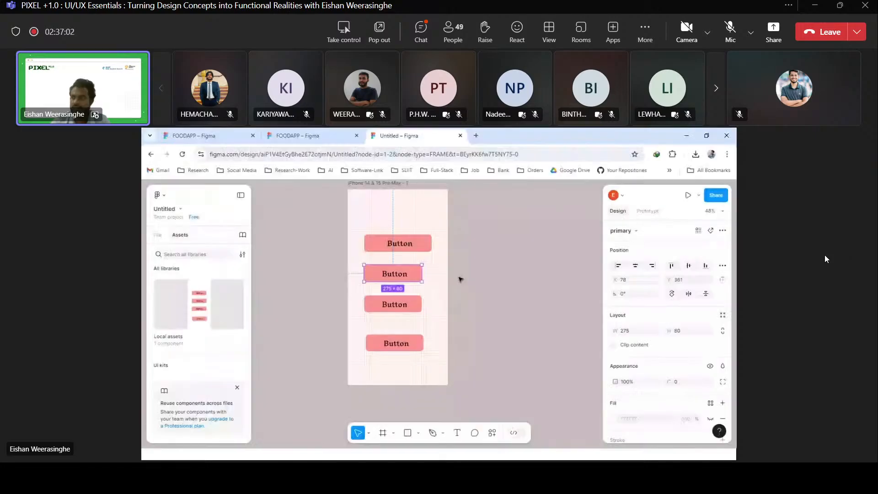
Deselect the second button, review the file's sharing options and close the sharing dialog without inviting anyone.
left_click(546, 257)
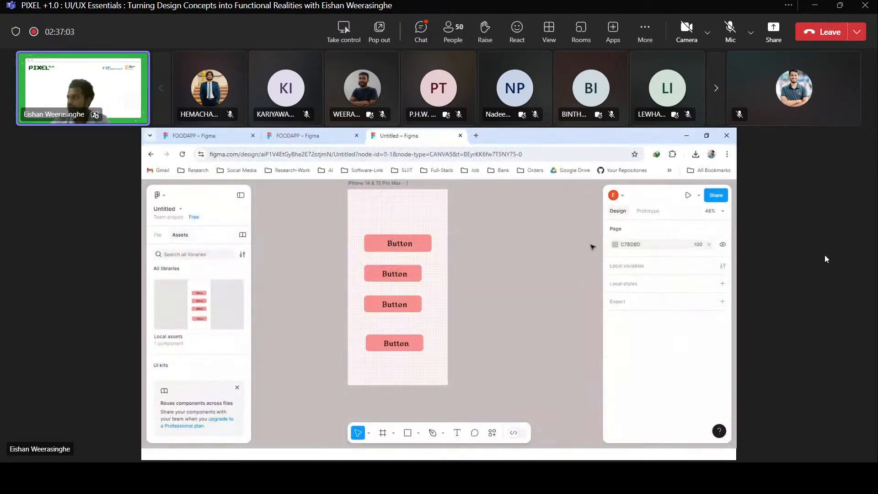
left_click(716, 196)
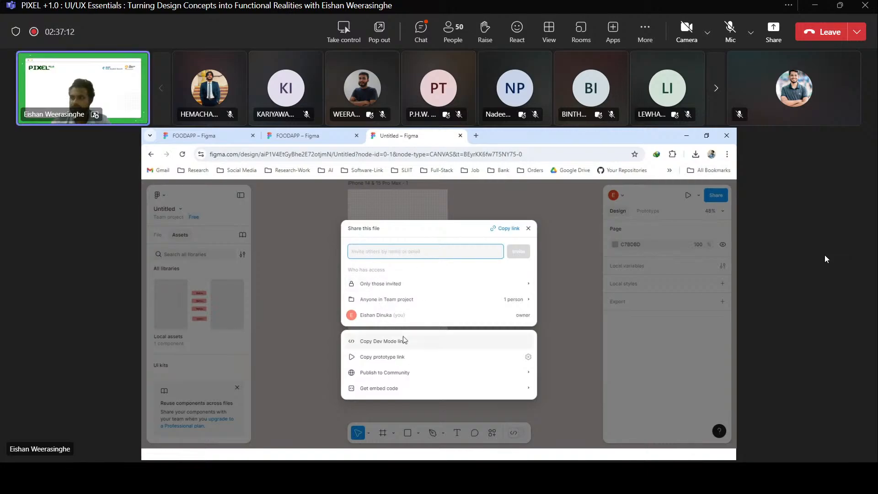
left_click(527, 228)
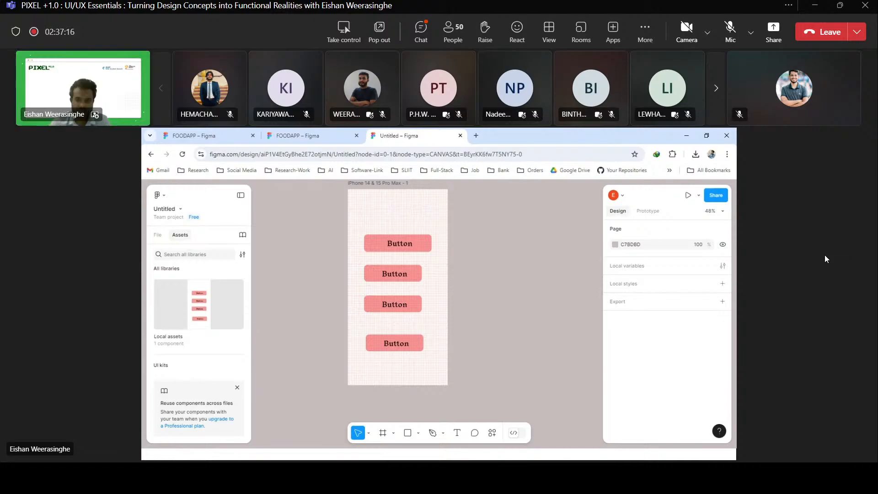
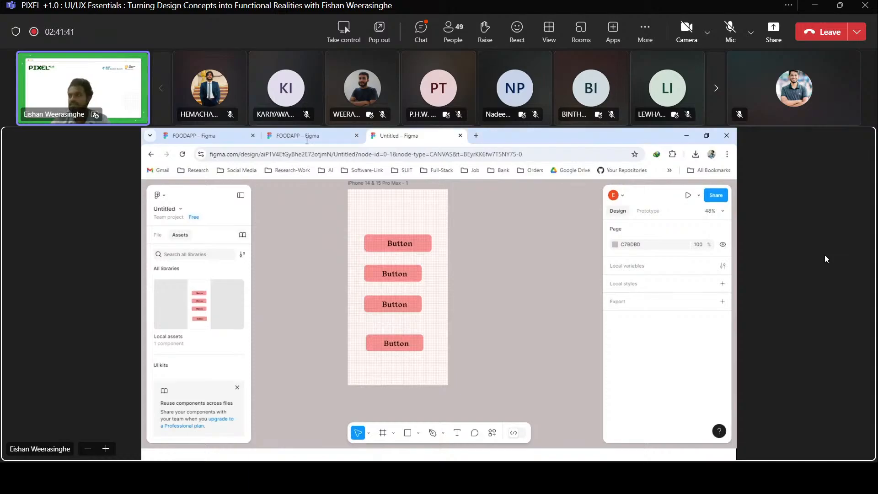
Switch to the open FOODAPP design file to view its phone screens.
left_click(316, 135)
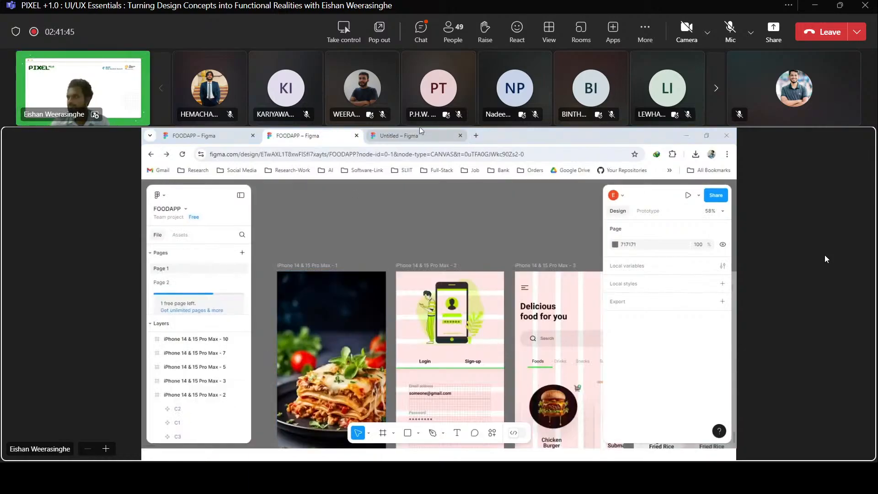
left_click(469, 193)
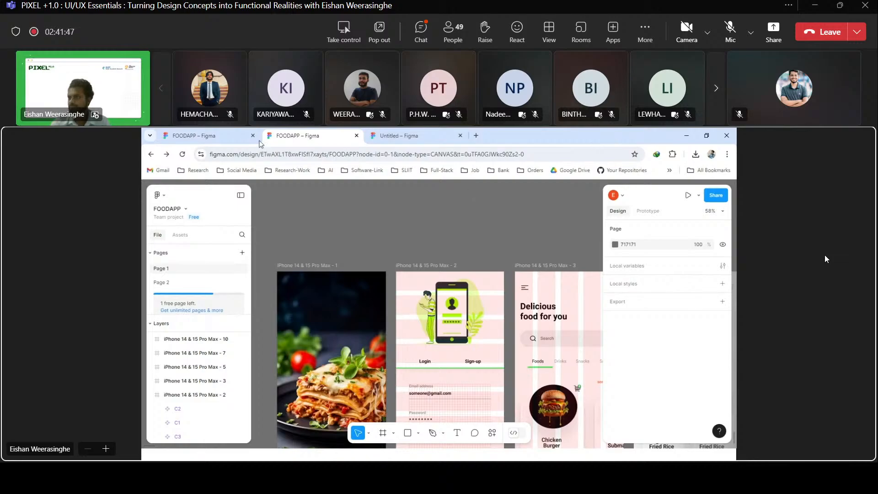